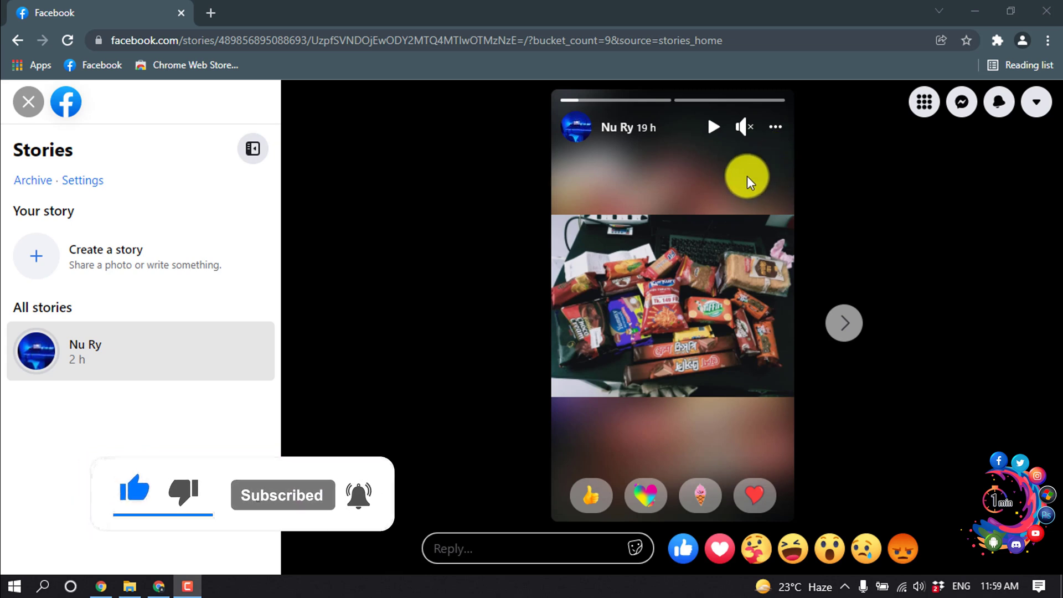
Pause the friend's snack photo story on its first item
{"action": "left_click", "coordinate": [714, 126]}
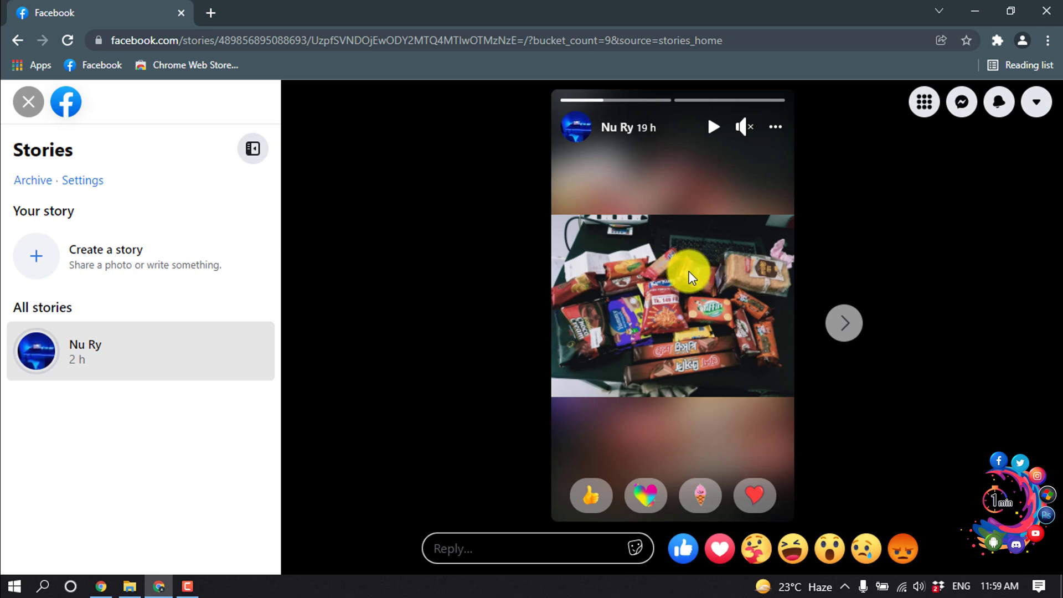
Save the story's snack photo as a JPG in Downloads using Save image as
{"action": "right_click", "coordinate": [671, 236]}
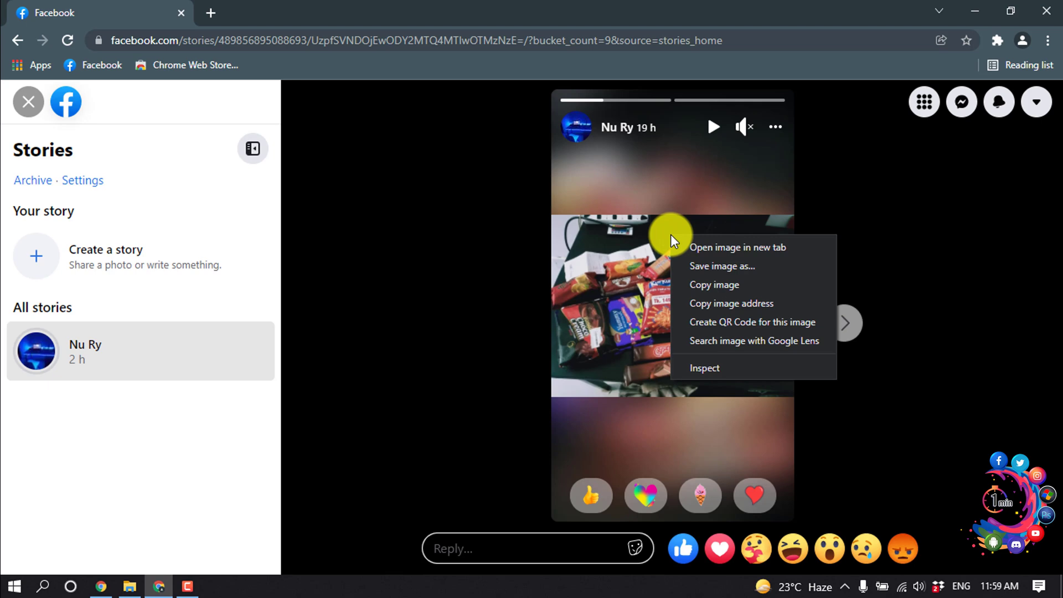
{"action": "left_click", "coordinate": [739, 265]}
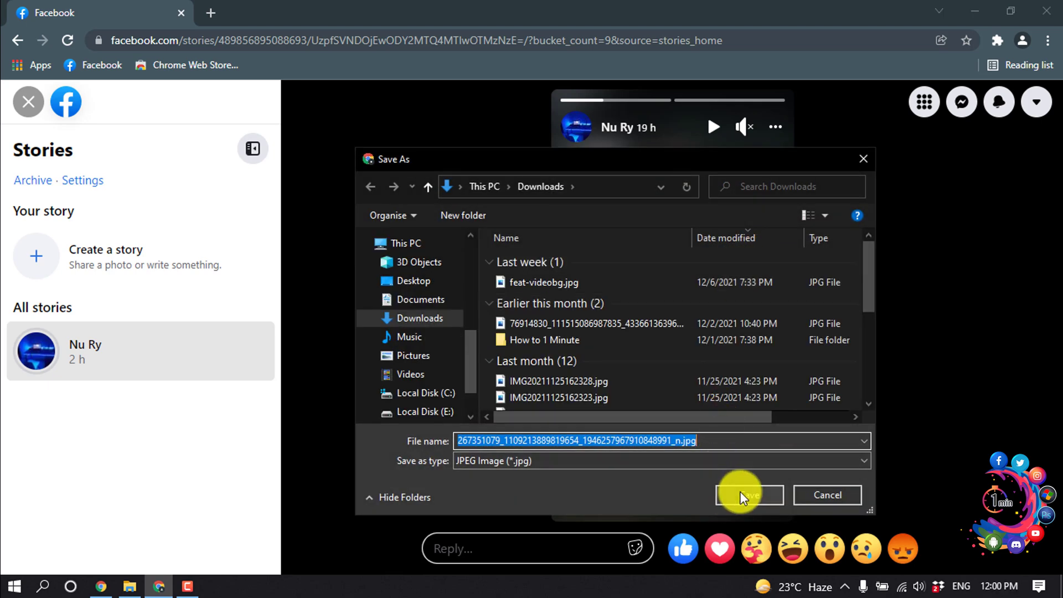
{"action": "left_click", "coordinate": [741, 492]}
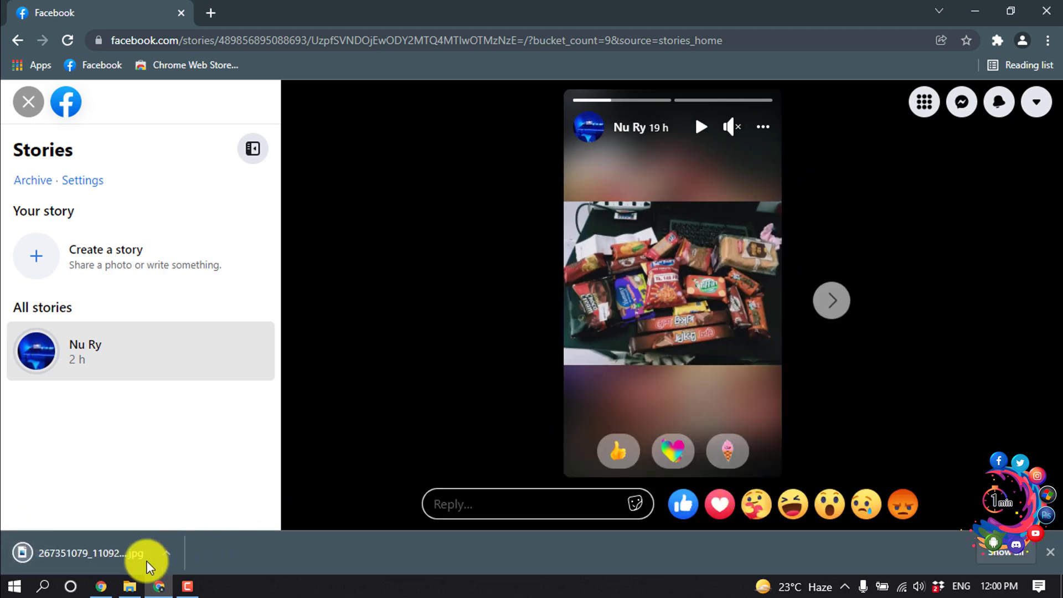
{"action": "left_click", "coordinate": [129, 585]}
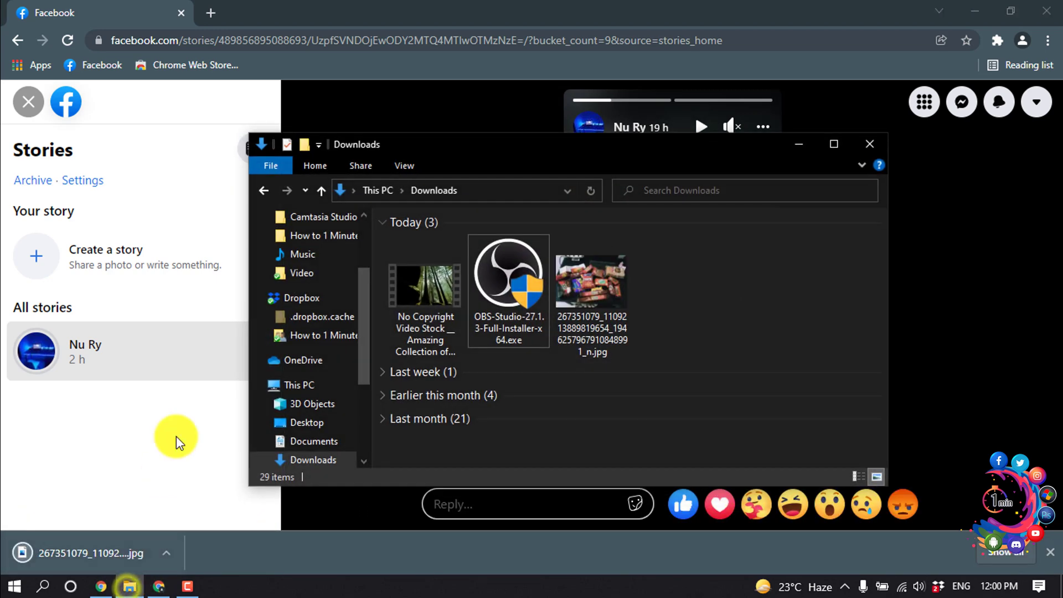
{"action": "left_click", "coordinate": [610, 297]}
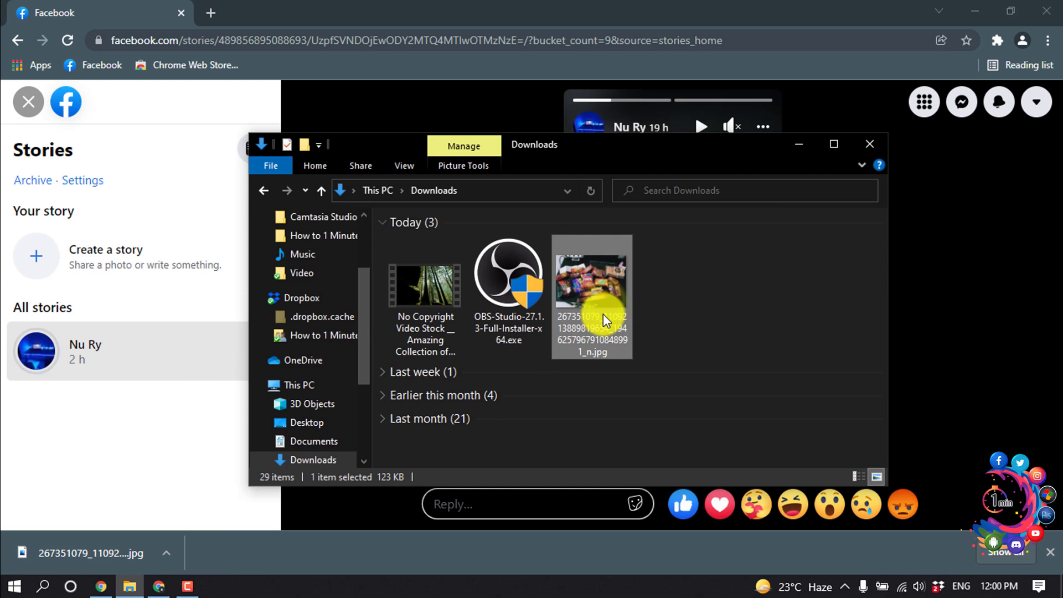
{"action": "left_click", "coordinate": [647, 299]}
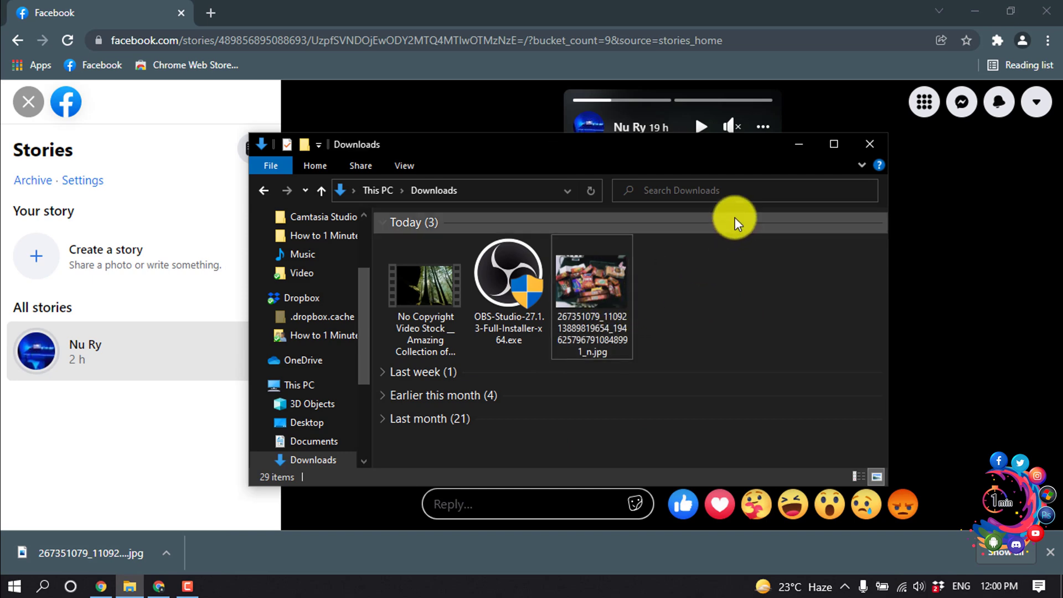
{"action": "left_click", "coordinate": [795, 145]}
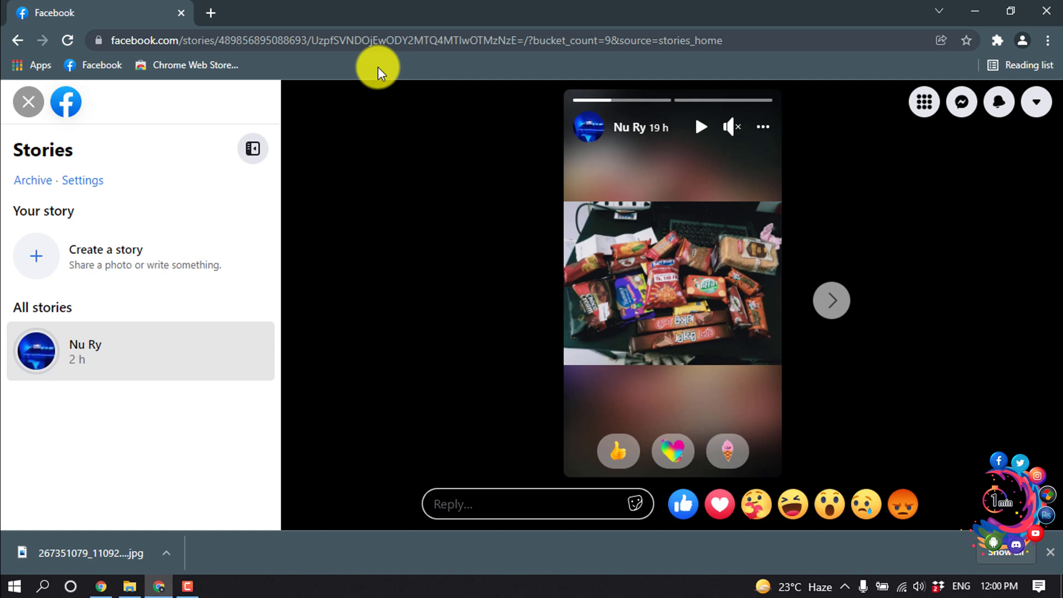
In a new tab, search the Chrome Web Store for 'fb story saver'
{"action": "left_click", "coordinate": [212, 13]}
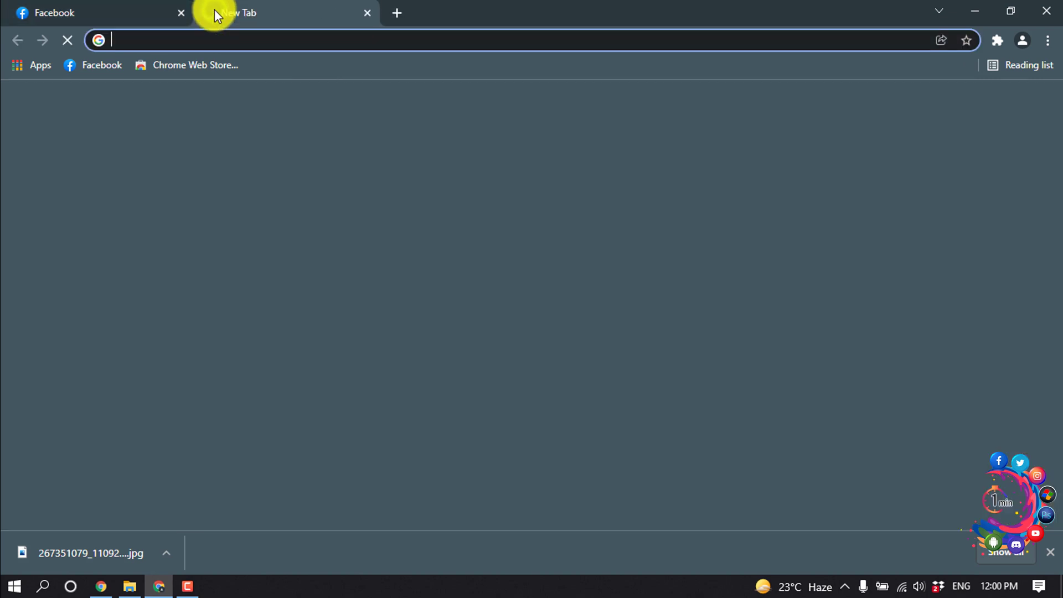
{"action": "left_click", "coordinate": [202, 64]}
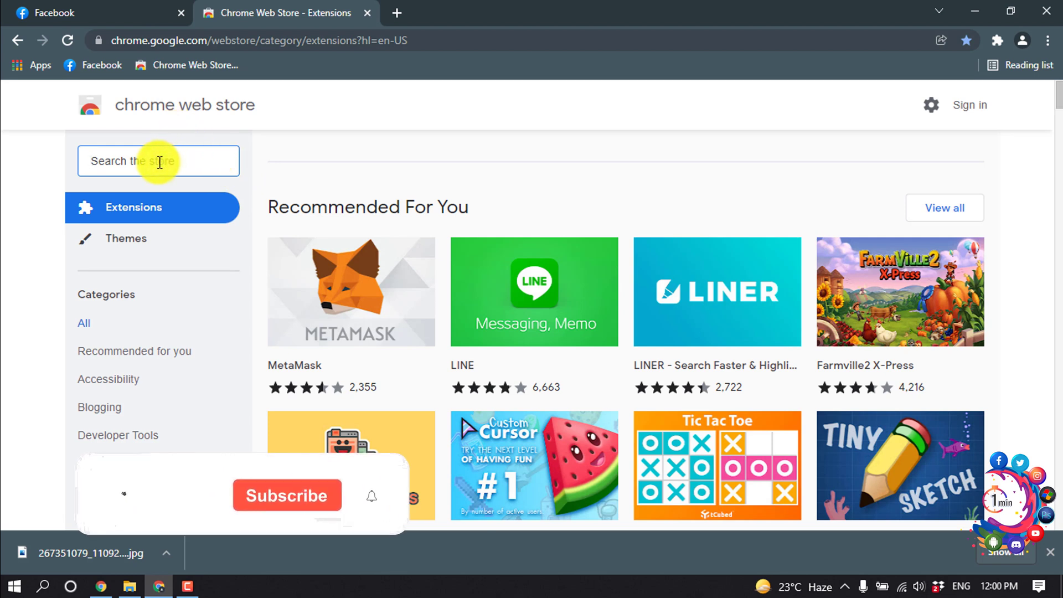
{"action": "type", "text": "fb"}
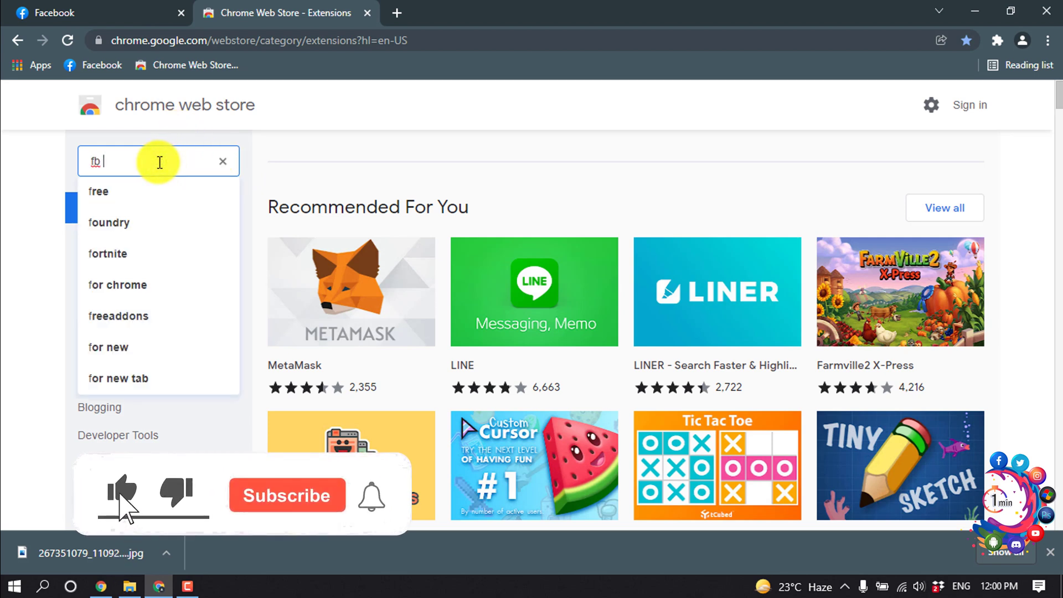
{"action": "type", "text": " story s"}
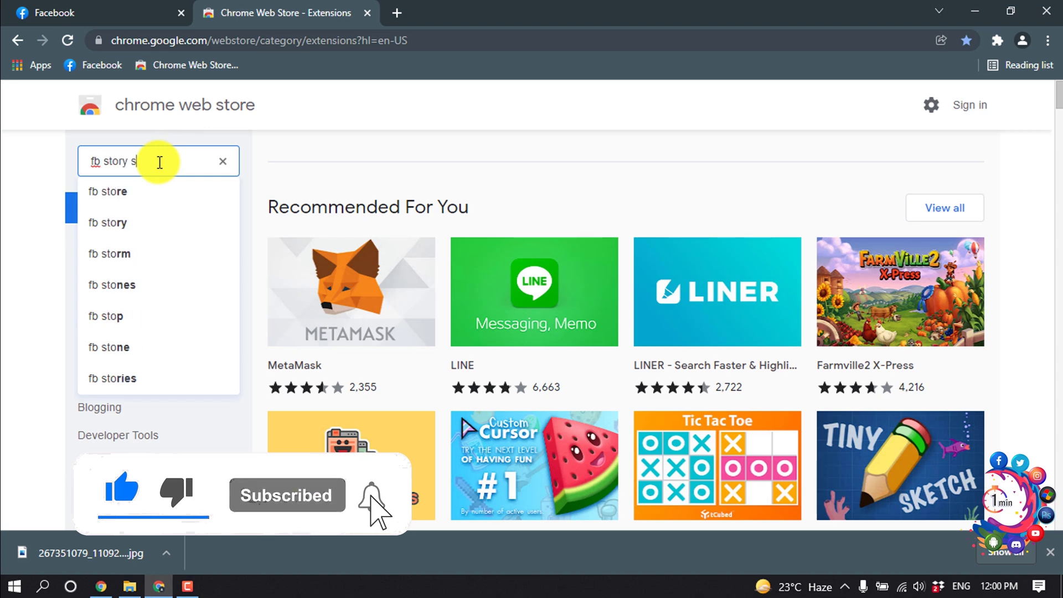
{"action": "type", "text": "aver"}
{"action": "key", "text": "Return"}
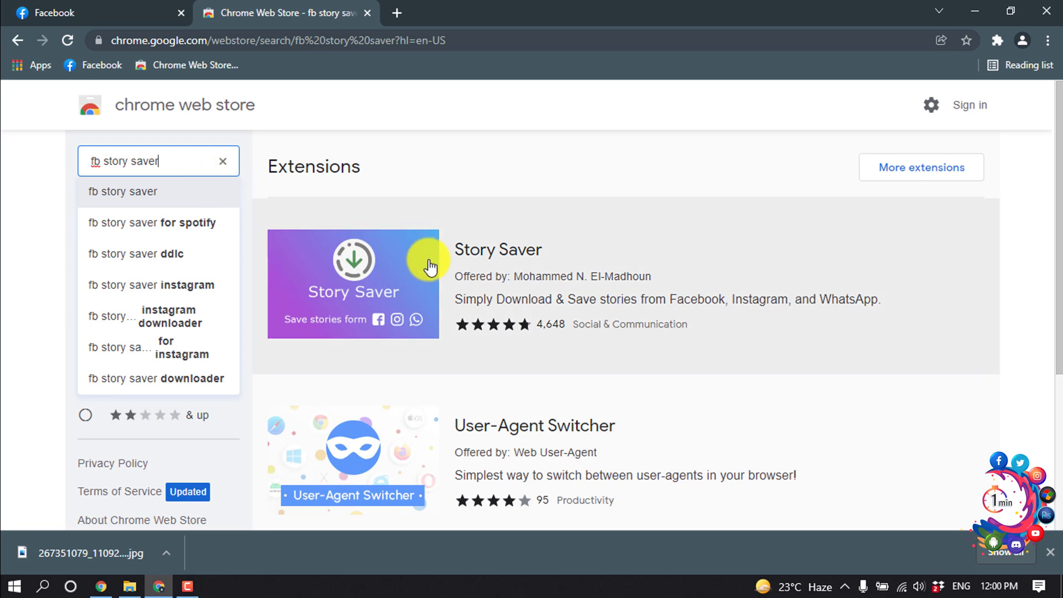
Add the Story Saver extension to Chrome from its store page
{"action": "left_click", "coordinate": [470, 272]}
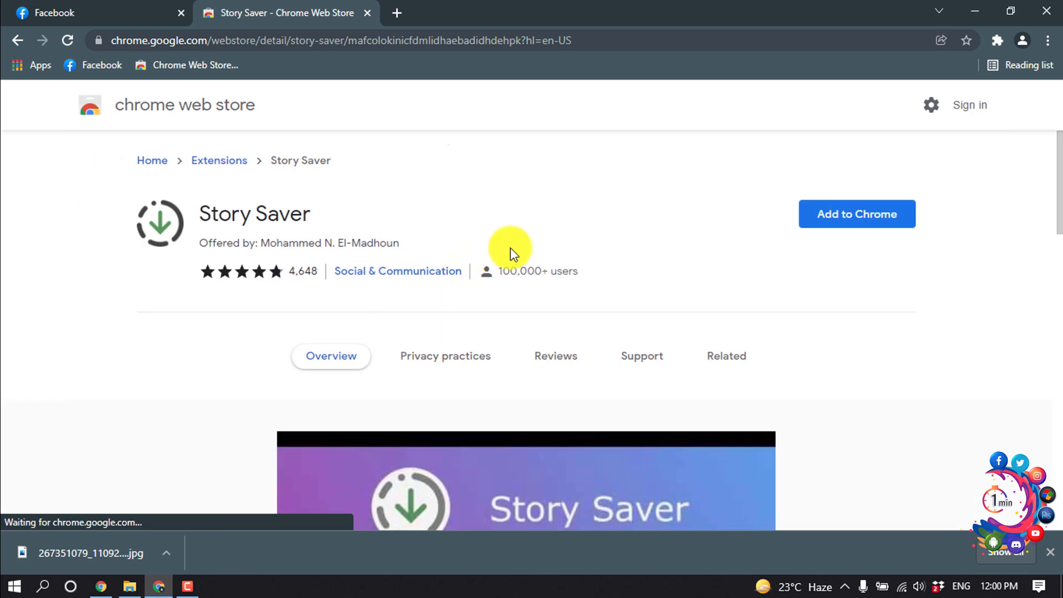
{"action": "left_click", "coordinate": [819, 220]}
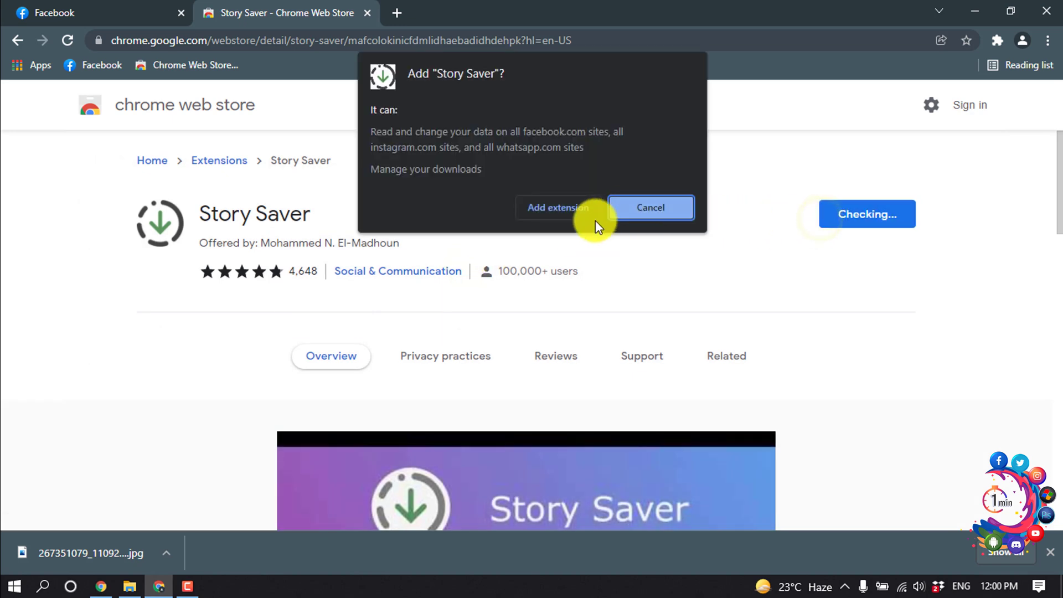
{"action": "left_click", "coordinate": [563, 208]}
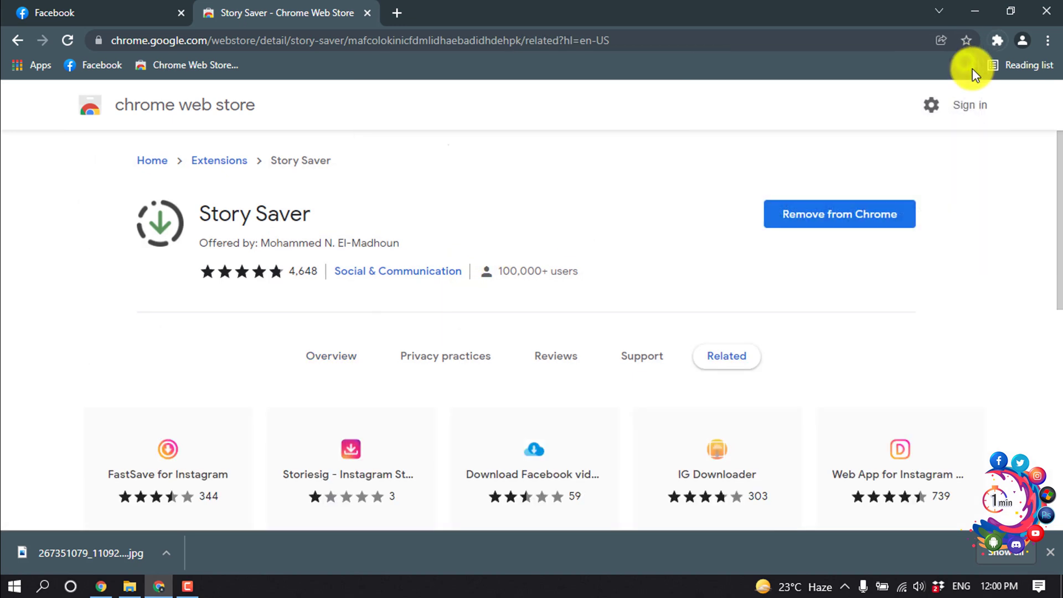
Pin Story Saver to the browser toolbar from the Extensions menu
{"action": "left_click", "coordinate": [999, 38]}
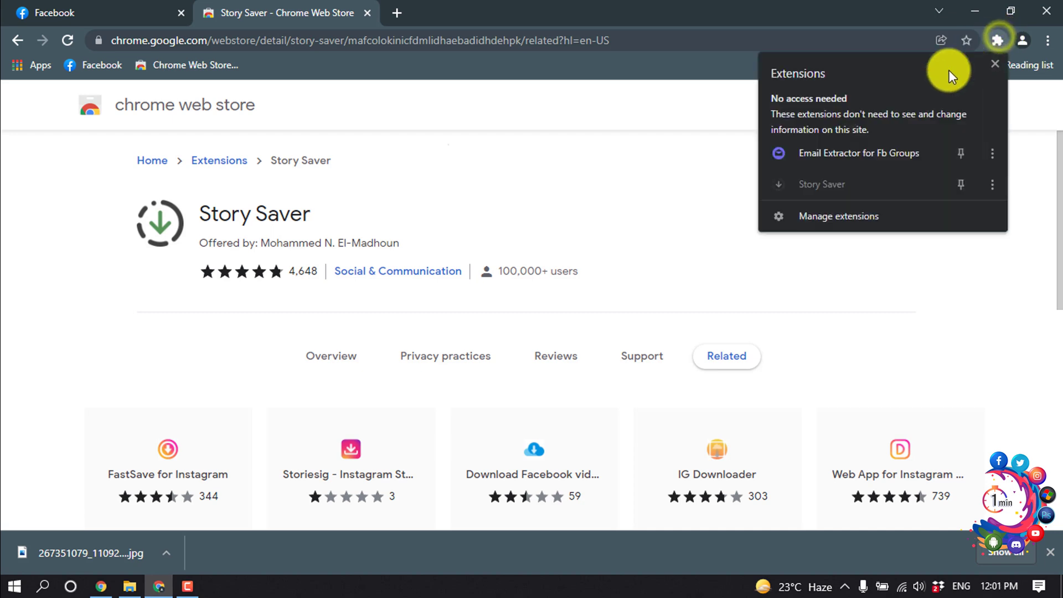
{"action": "left_click", "coordinate": [959, 183]}
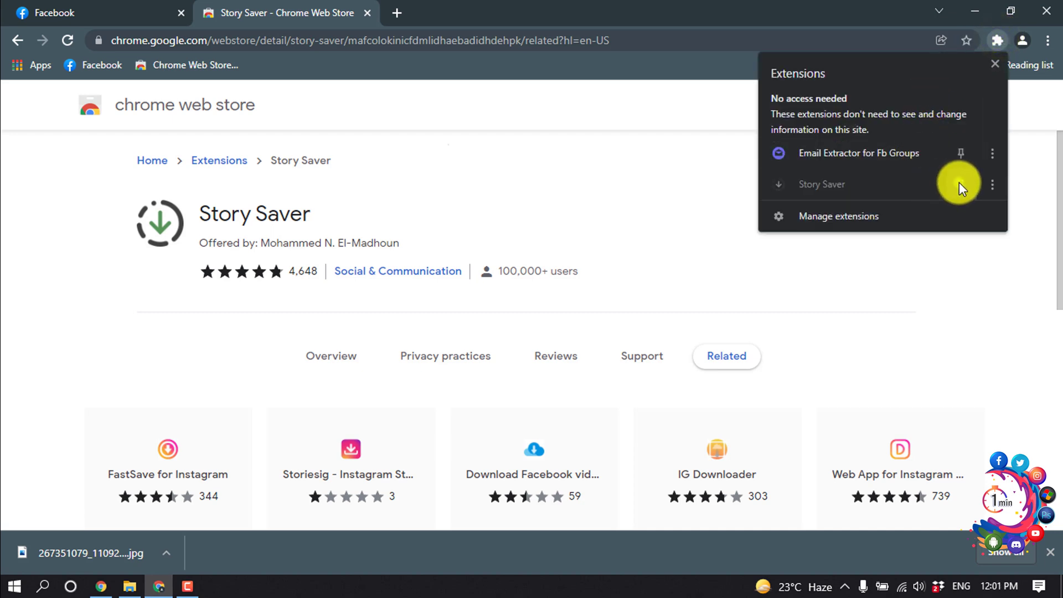
{"action": "left_click", "coordinate": [700, 182]}
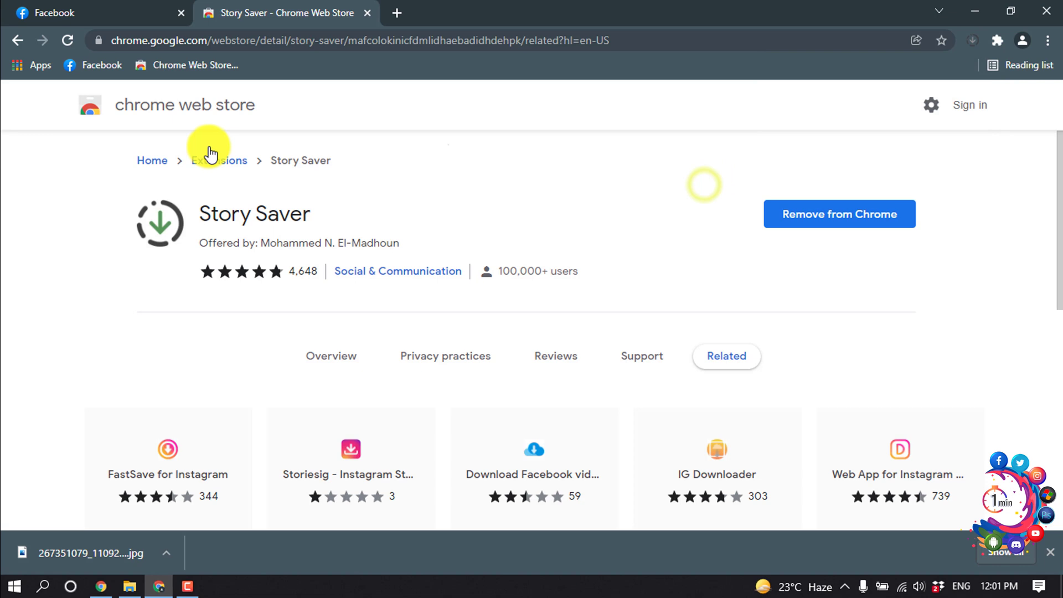
Back on Facebook, leave the story viewer and open Siam Ahmed's suggested video story
{"action": "left_click", "coordinate": [129, 8]}
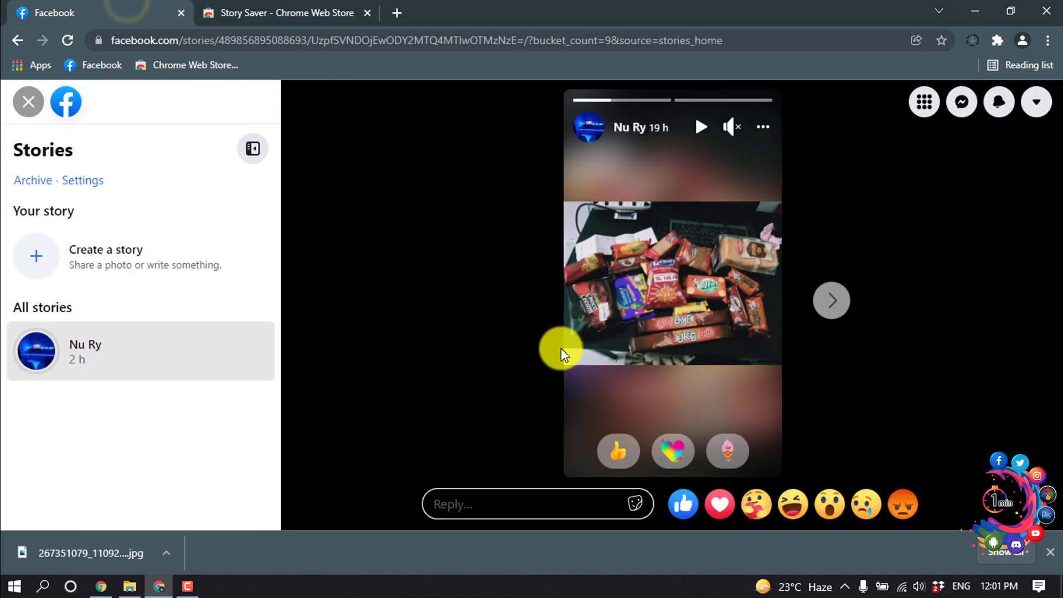
{"action": "left_click", "coordinate": [834, 301]}
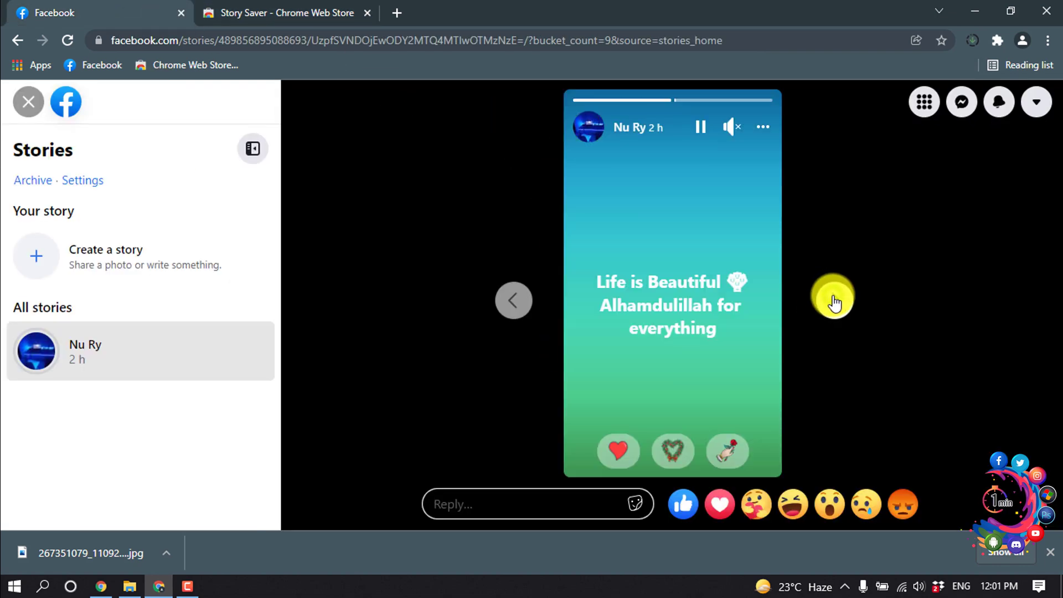
{"action": "left_click", "coordinate": [25, 104]}
{"action": "scroll", "coordinate": [556, 353], "scroll_direction": "down", "scroll_amount": 3}
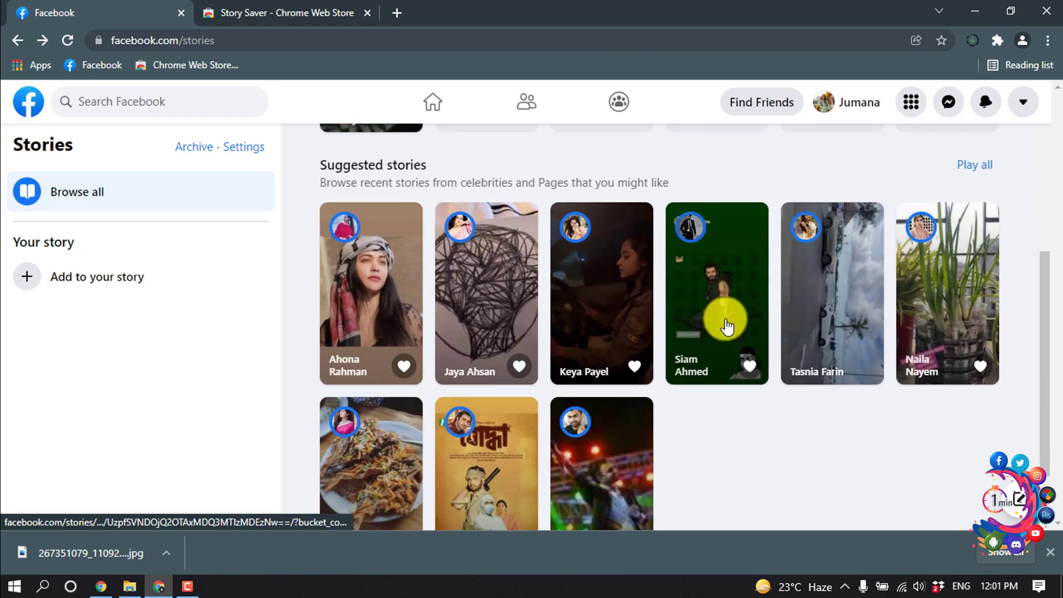
{"action": "left_click", "coordinate": [695, 327]}
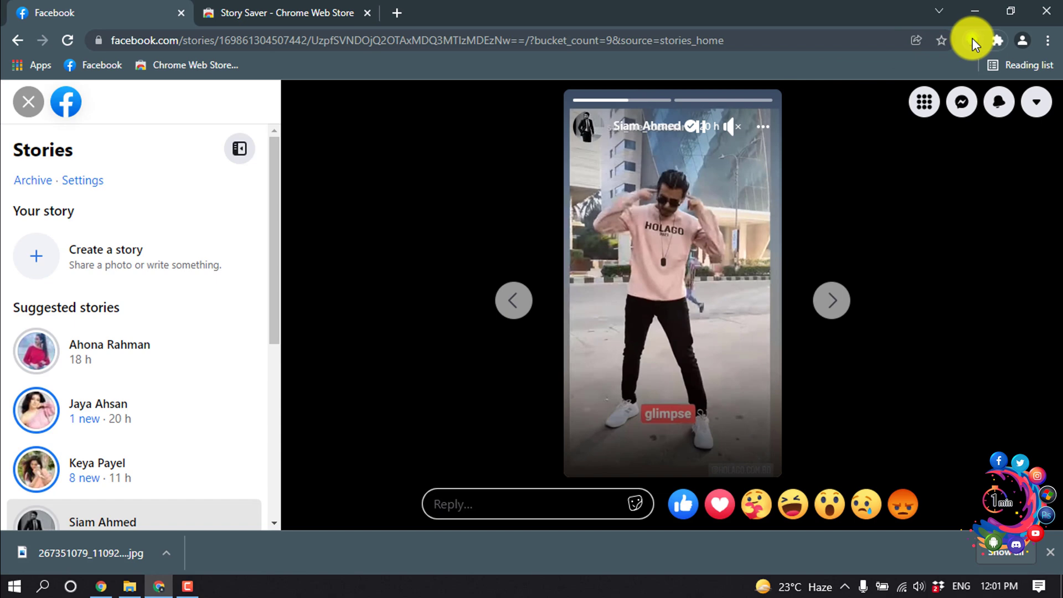
Download the video story as an MP4 with Story Saver and play it in a new tab
{"action": "left_click", "coordinate": [971, 39]}
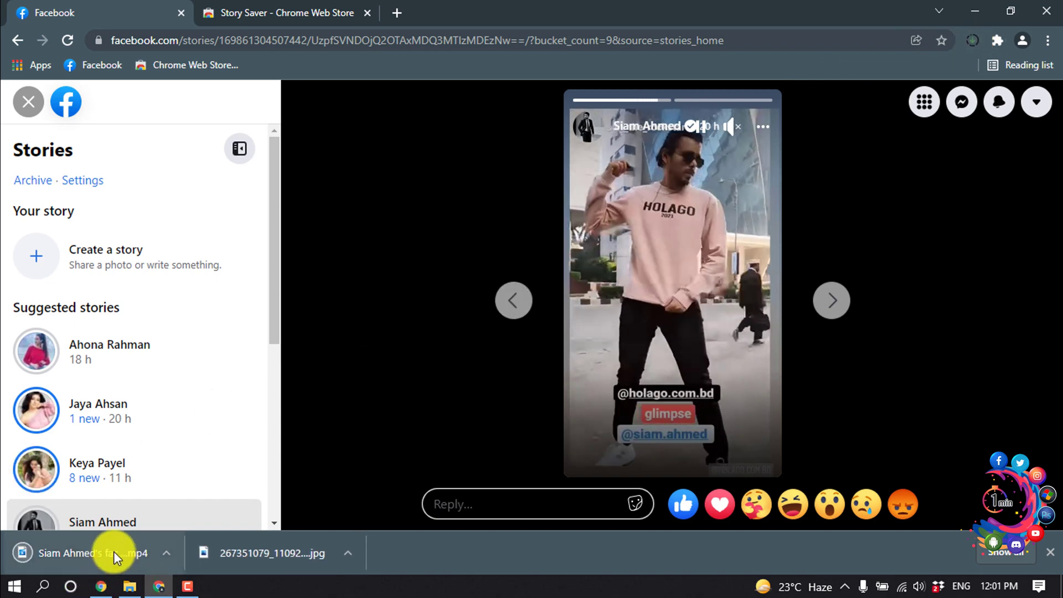
{"action": "left_click", "coordinate": [704, 126]}
{"action": "left_click", "coordinate": [128, 586]}
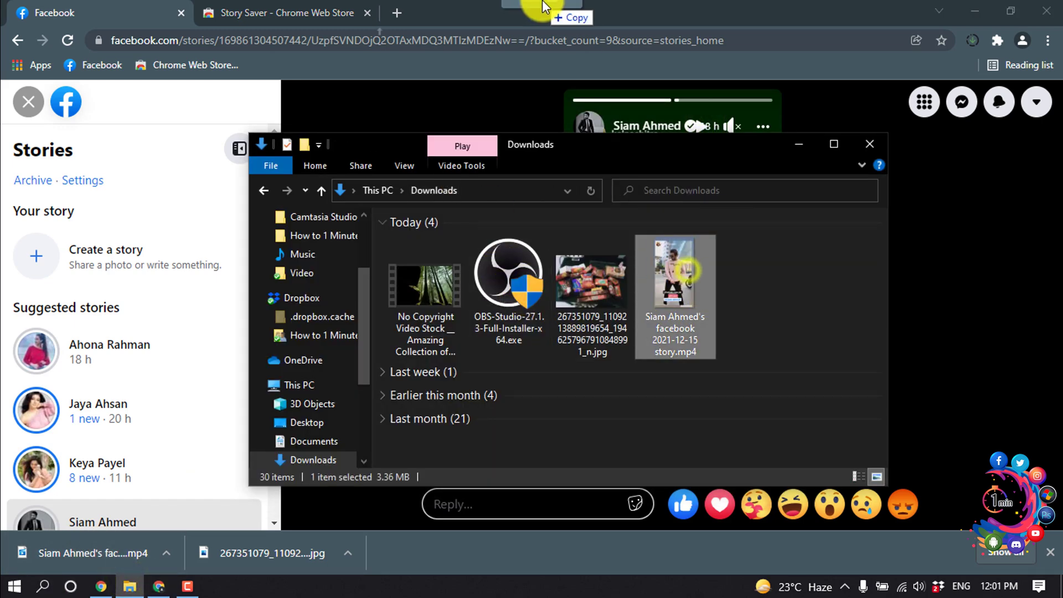
{"action": "left_click_drag", "start_coordinate": [694, 287], "coordinate": [535, 7]}
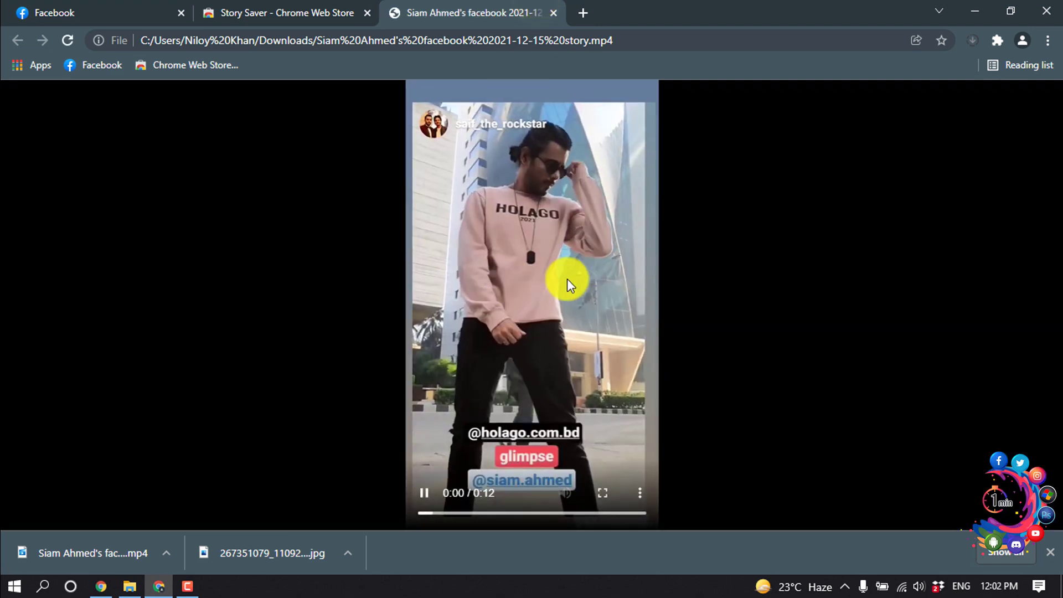